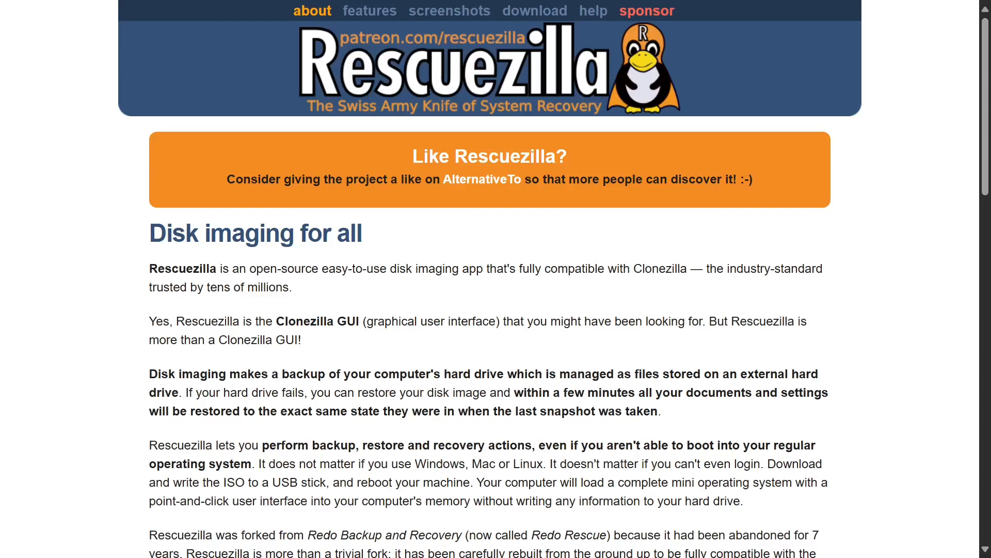
Review the Rescuezilla home page and open the download for version 2.6
scroll(489, 279, down, 2)
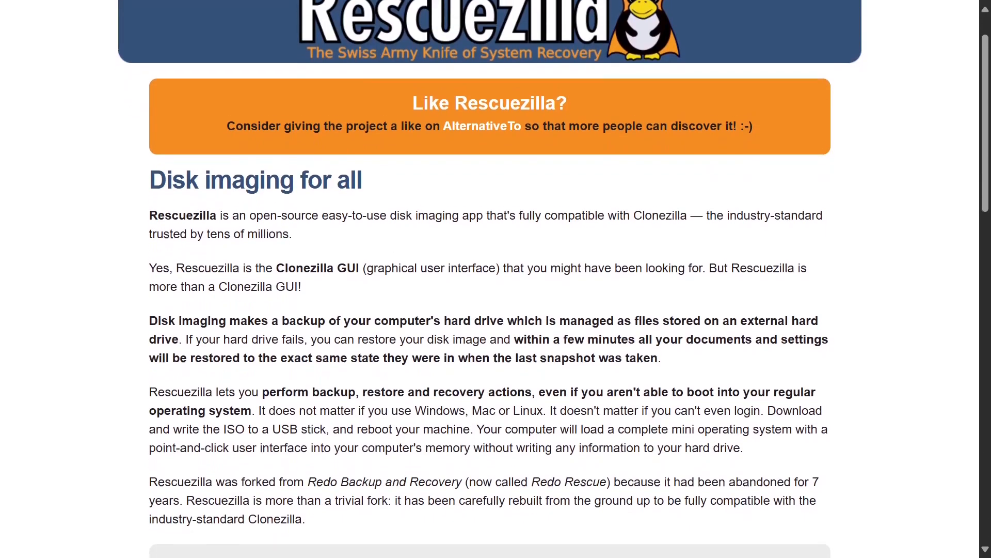
scroll(489, 279, down, 3)
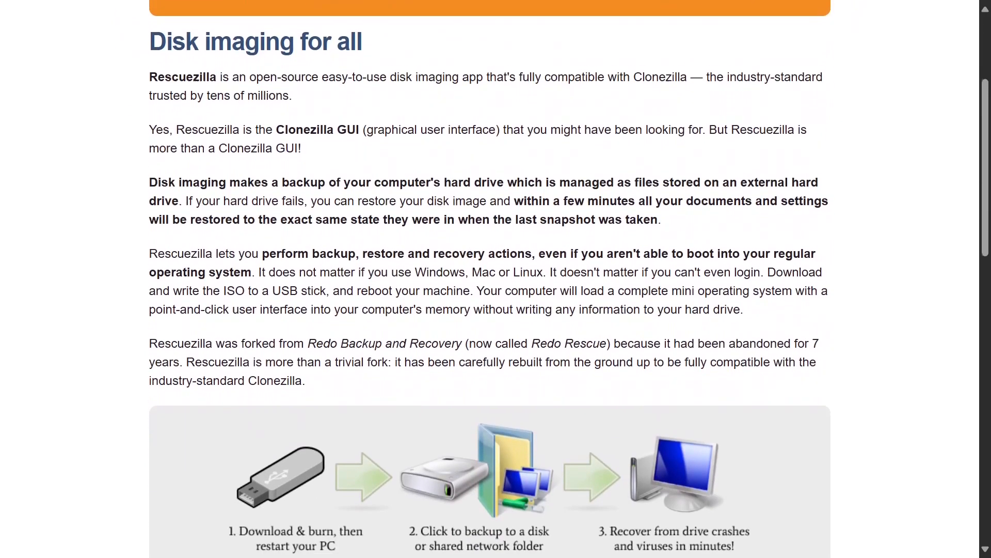
scroll(489, 279, down, 3)
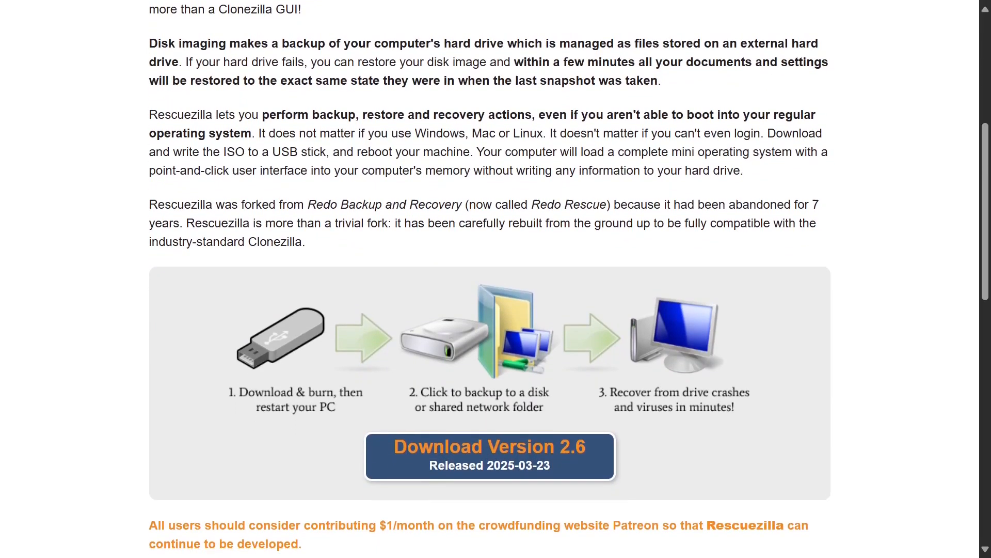
scroll(490, 279, down, 3)
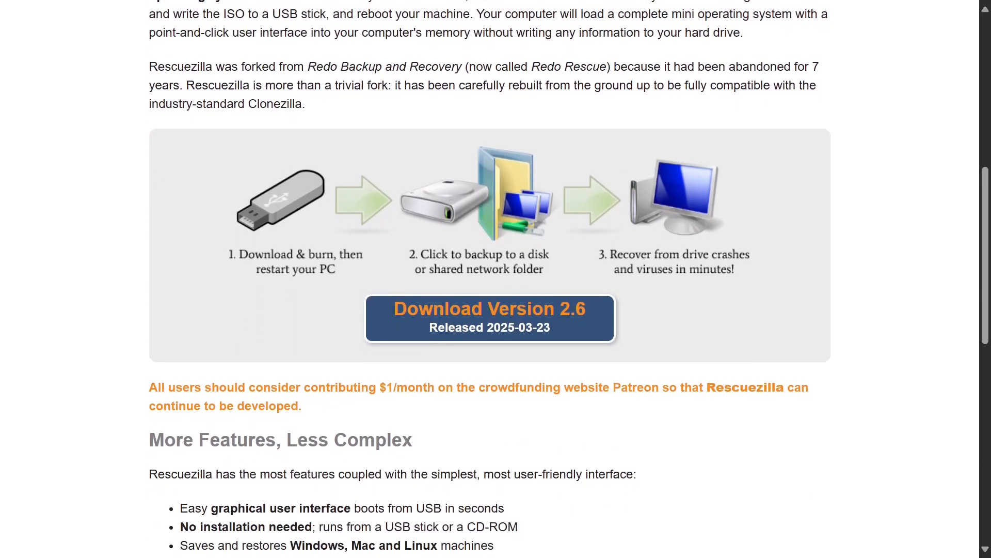
scroll(489, 279, down, 3)
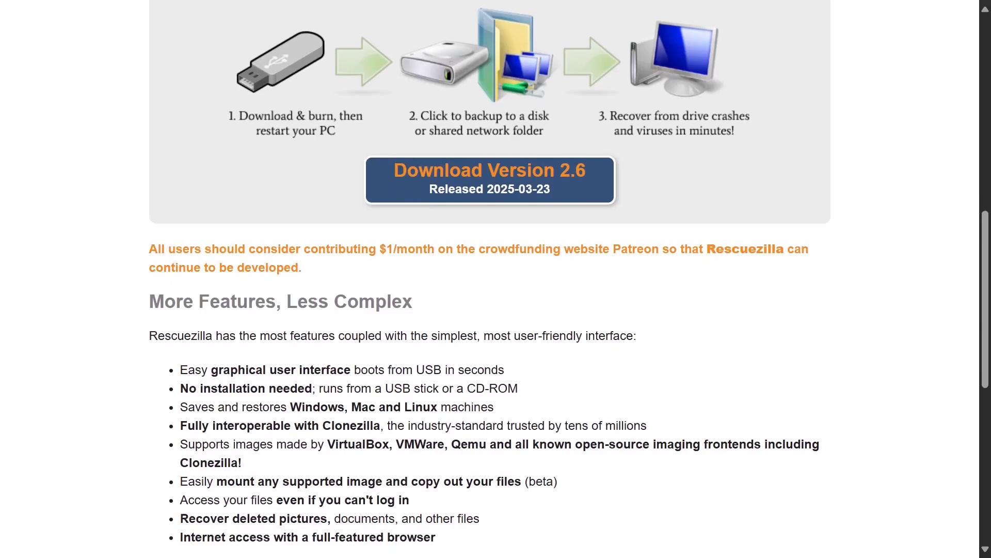
scroll(489, 278, down, 3)
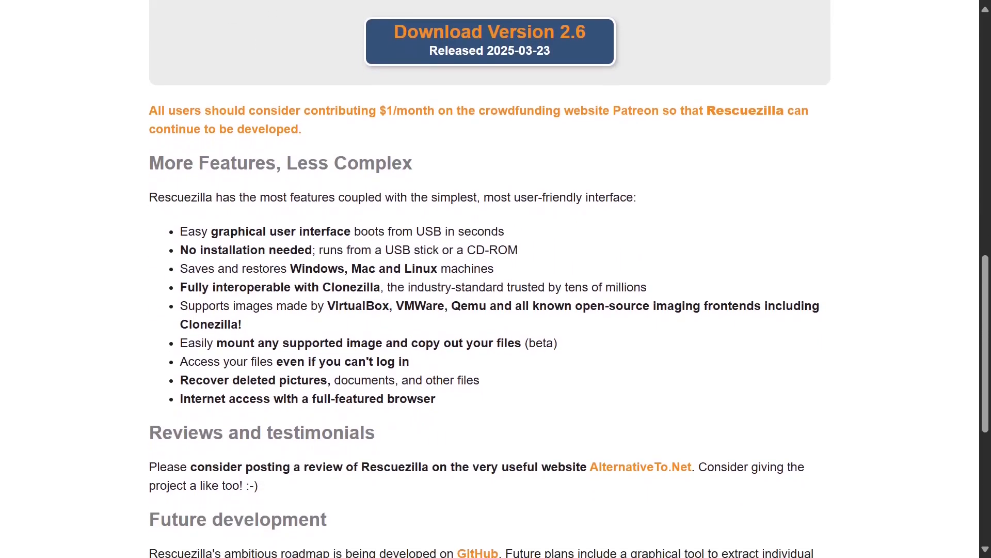
scroll(490, 279, down, 3)
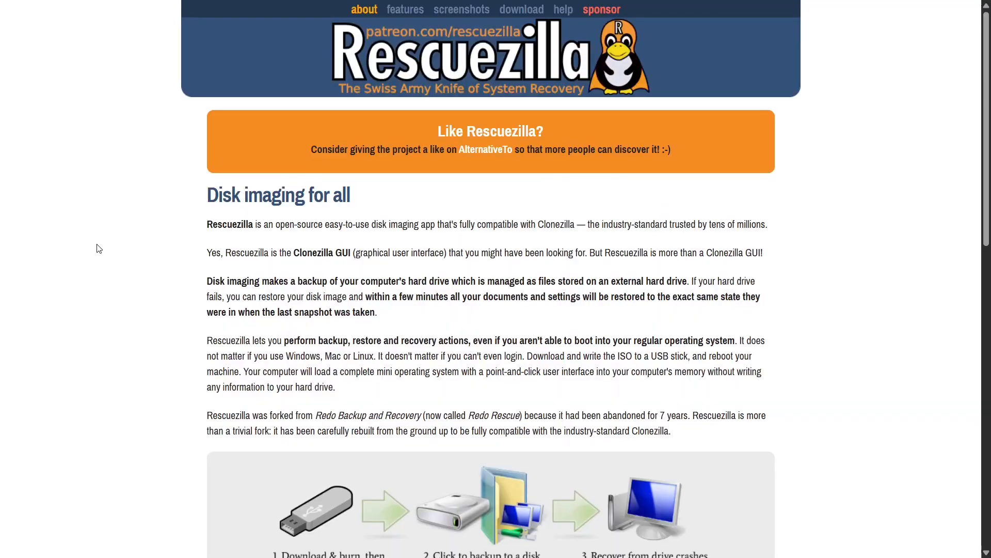
scroll(99, 248, down, 5)
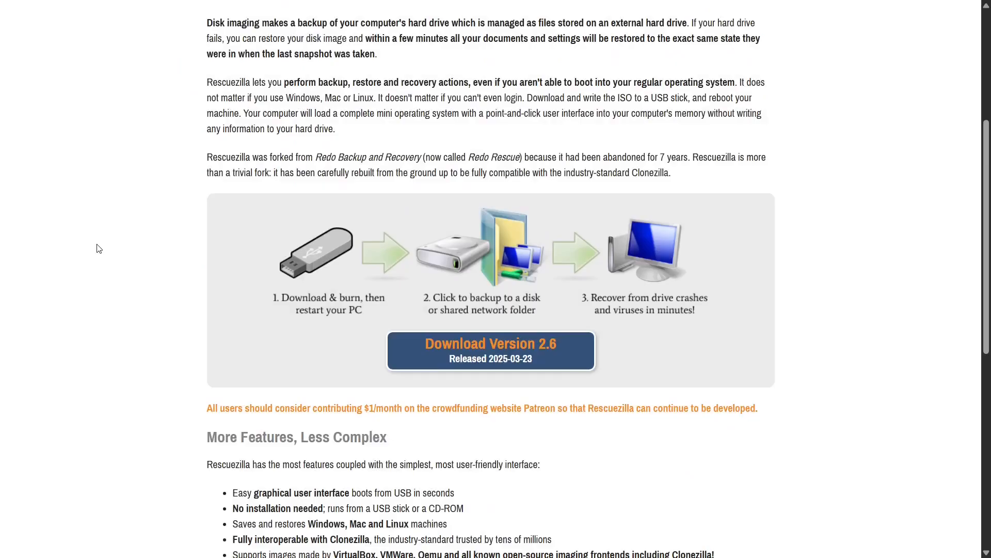
click(440, 357)
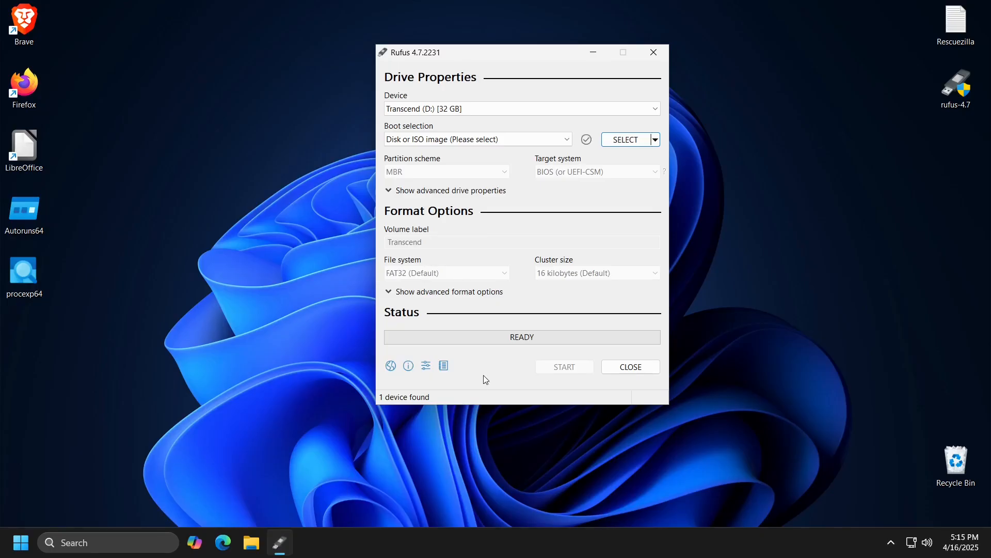
In Rufus, choose the rescuezilla-2.6-64bit.oracular image from the Downloads folder as the boot selection
click(625, 139)
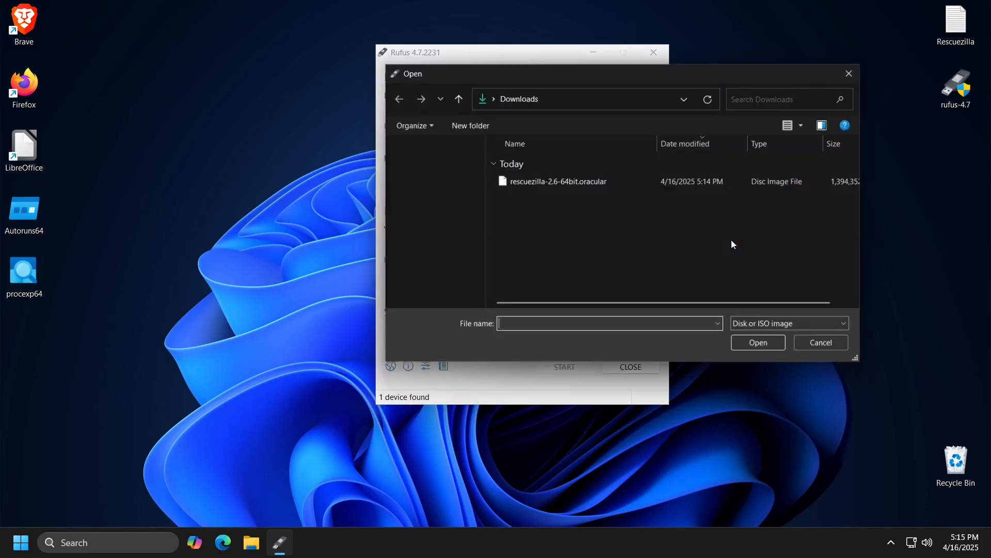
click(570, 182)
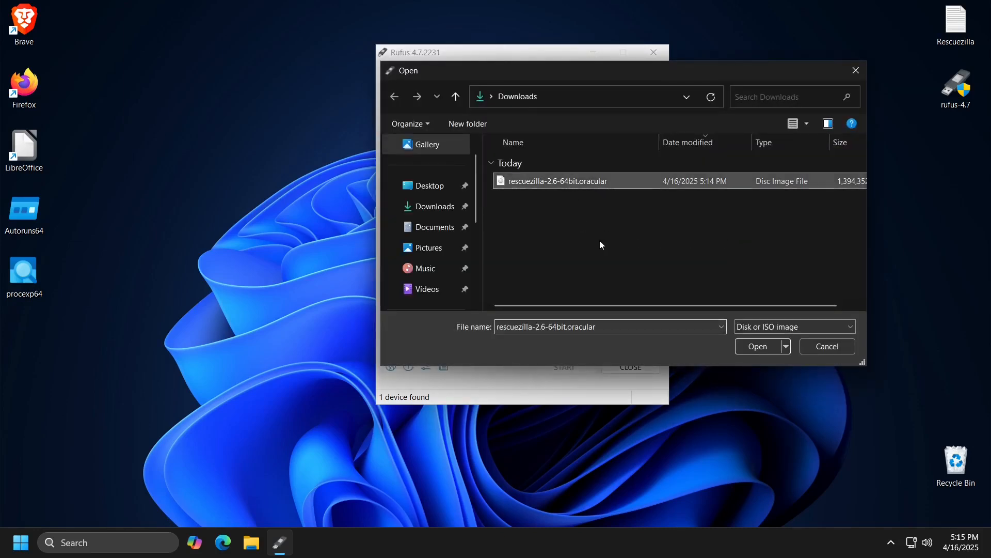
click(758, 347)
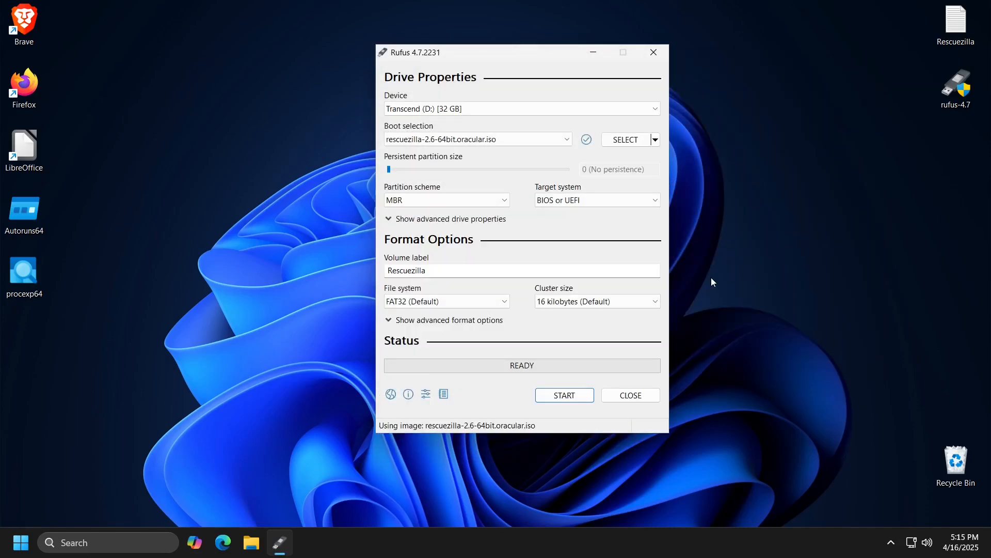
Write the Rescuezilla image to the 32 GB Transcend drive in ISO Image mode, accepting the data erasure, and close Rufus
click(573, 399)
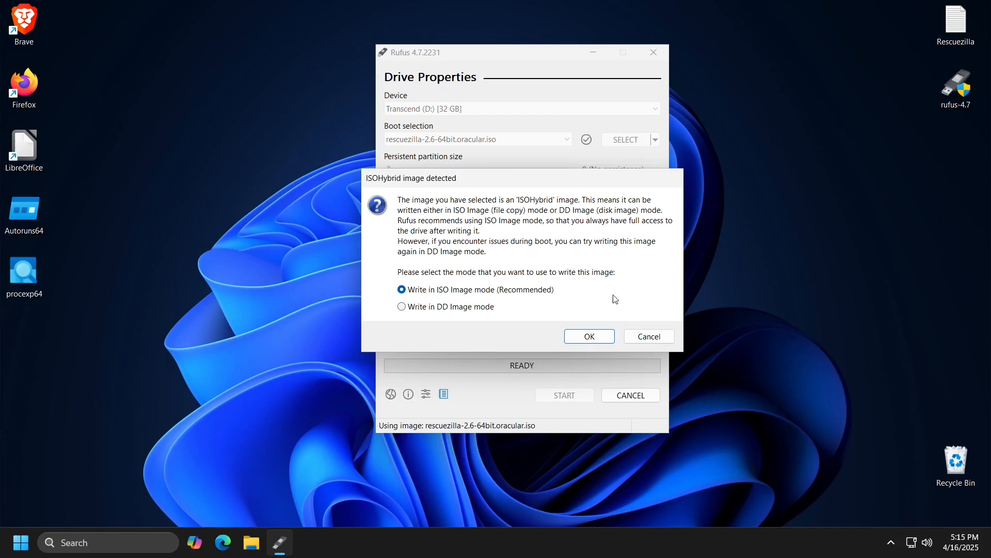
click(596, 341)
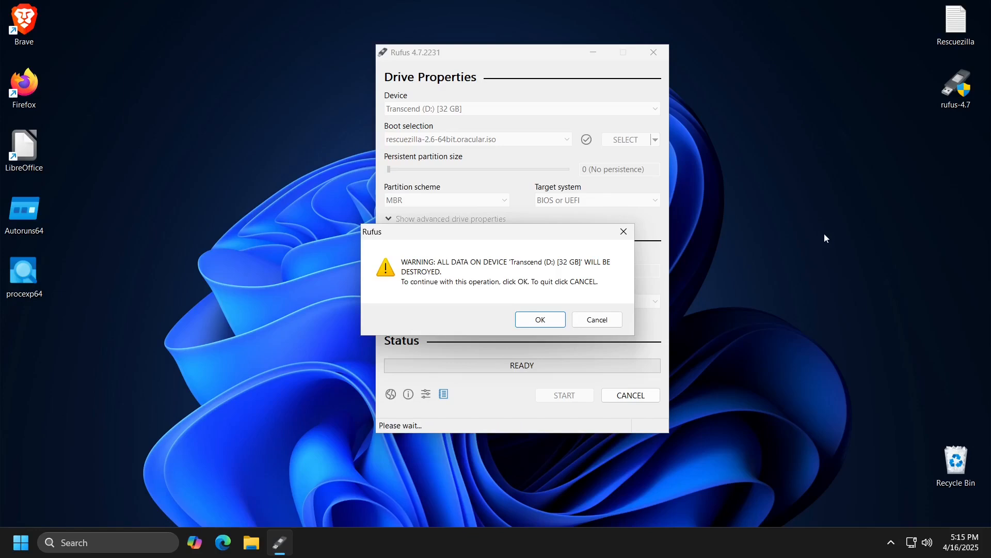
click(540, 320)
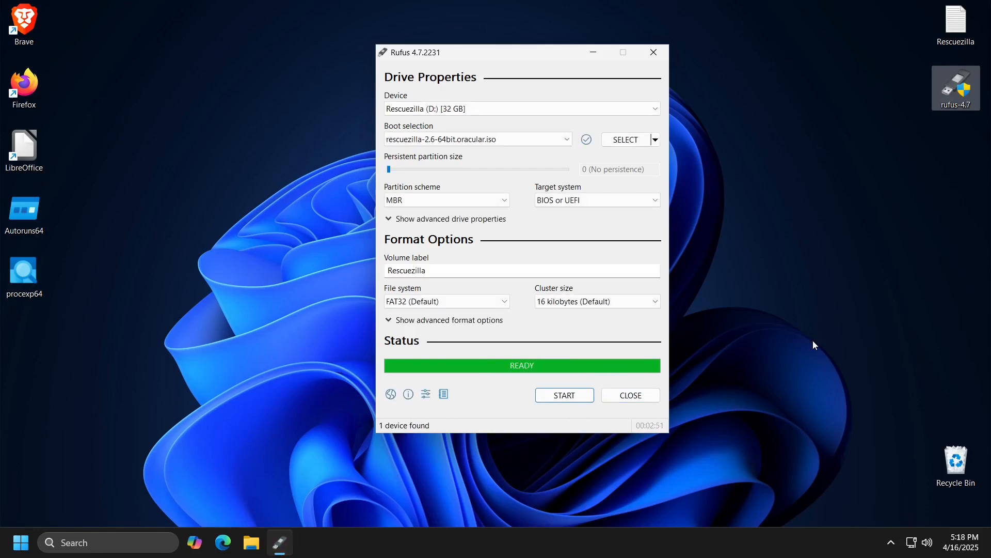
click(631, 395)
Restart the computer from Windows to boot into the Rescuezilla USB drive
click(20, 542)
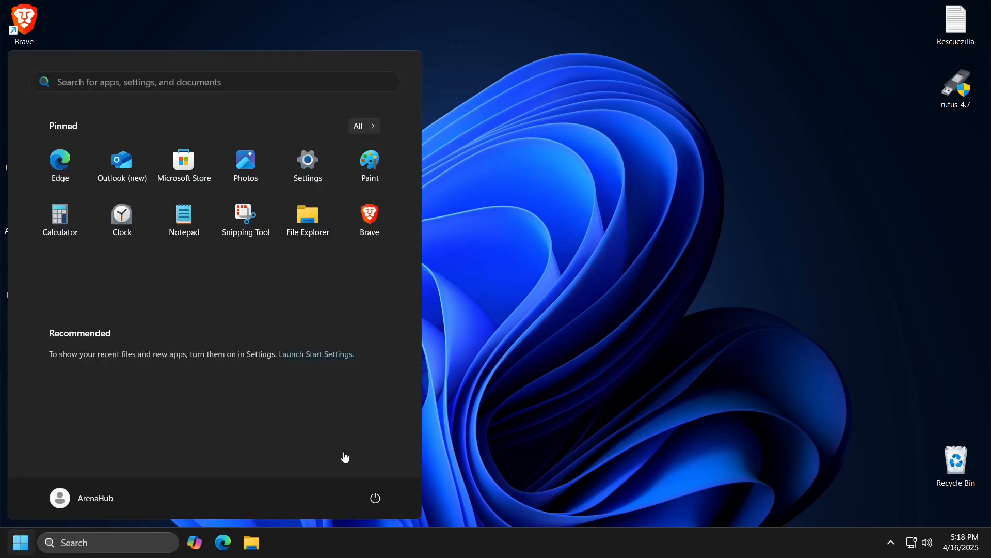
click(377, 496)
click(376, 469)
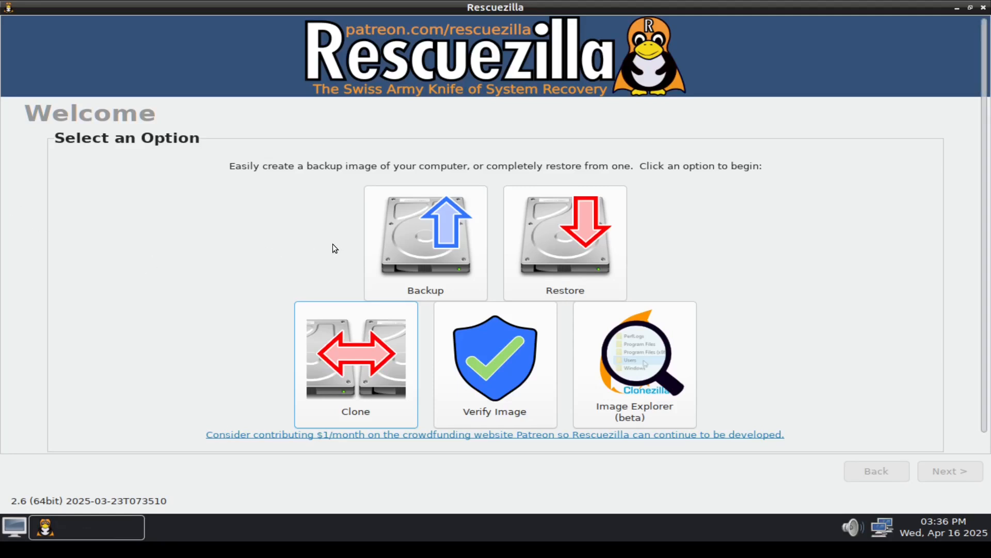
Start a Rescuezilla backup with the 80GB Windows drive #3 as source, keeping all five partitions selected
click(417, 243)
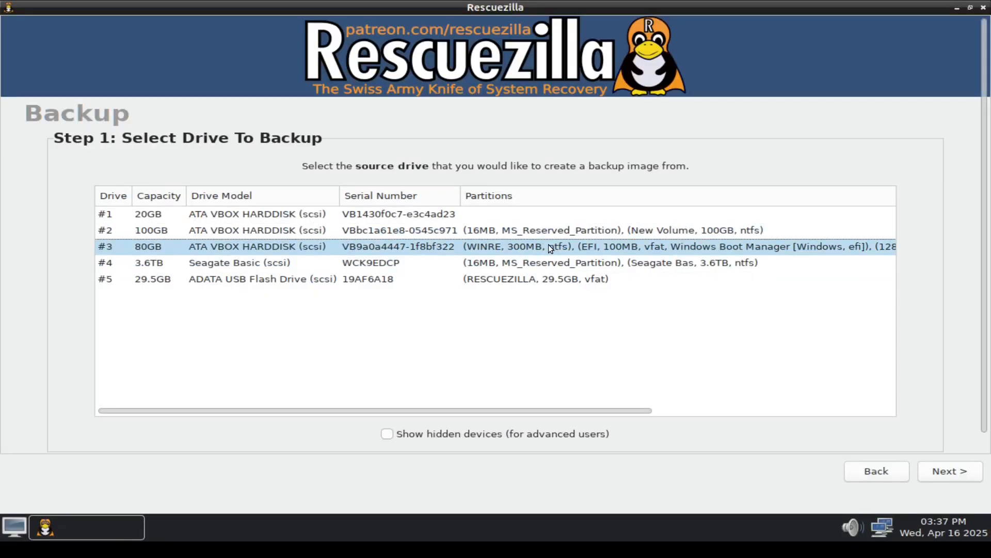
click(549, 243)
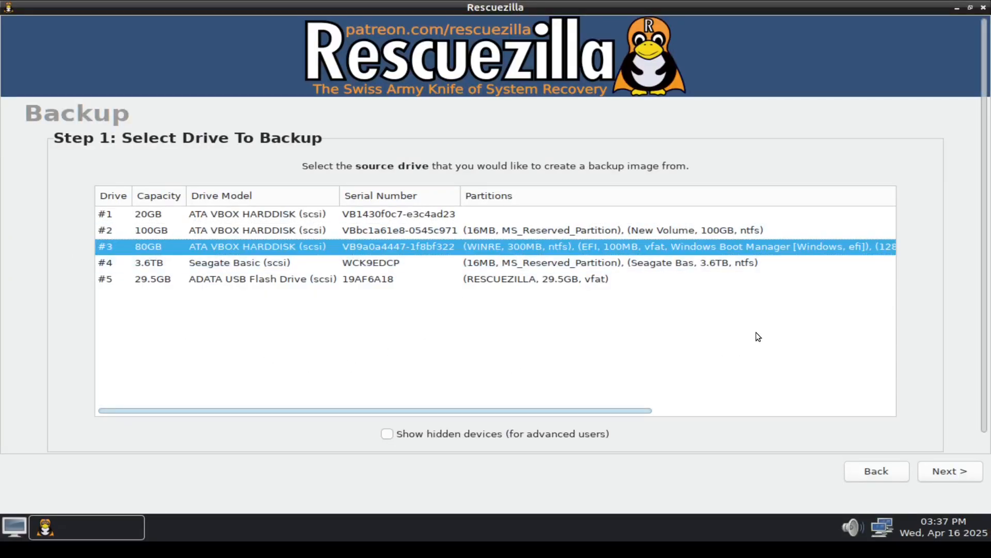
click(939, 471)
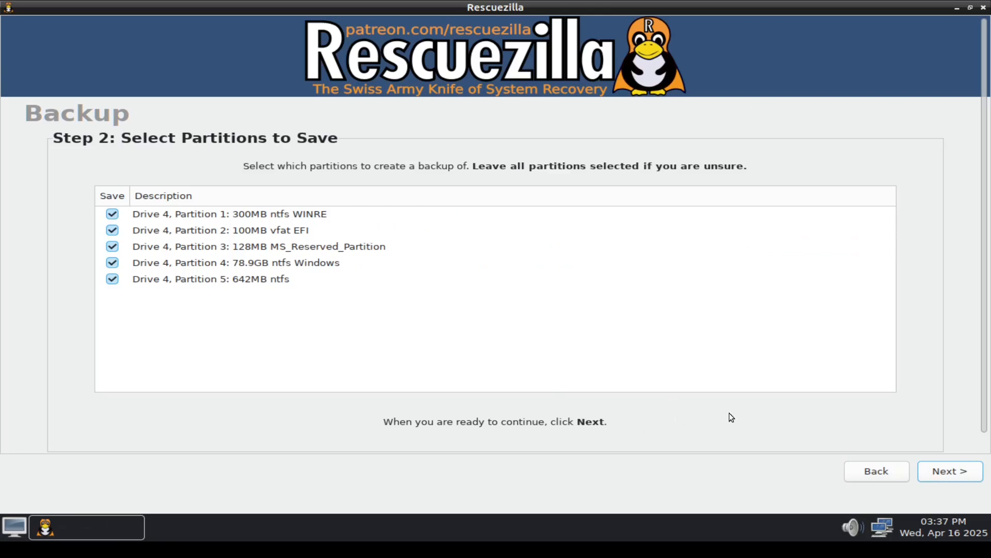
click(955, 475)
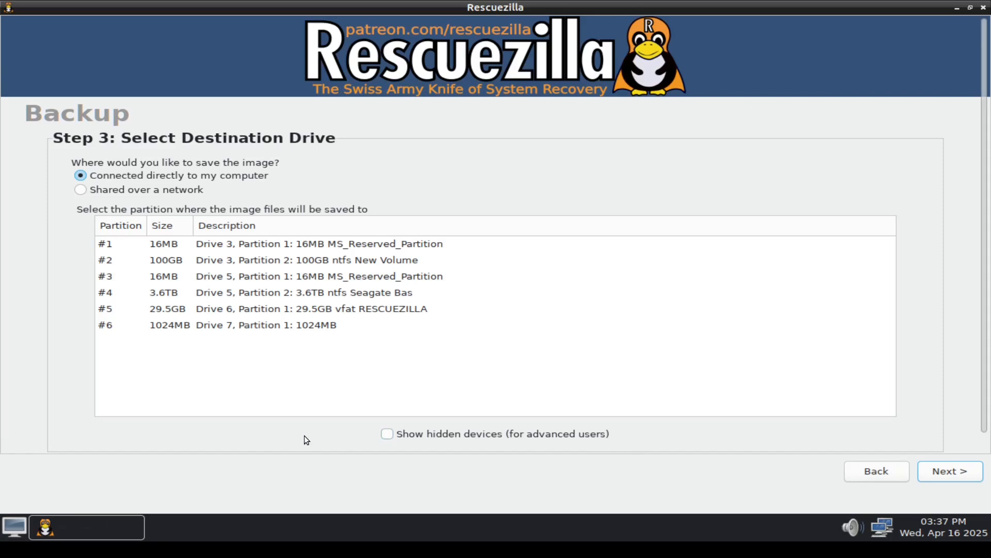
Set the backup destination to the Rescuezilla folder on the 3.6TB ntfs Seagate Bas partition
click(359, 294)
double_click(358, 295)
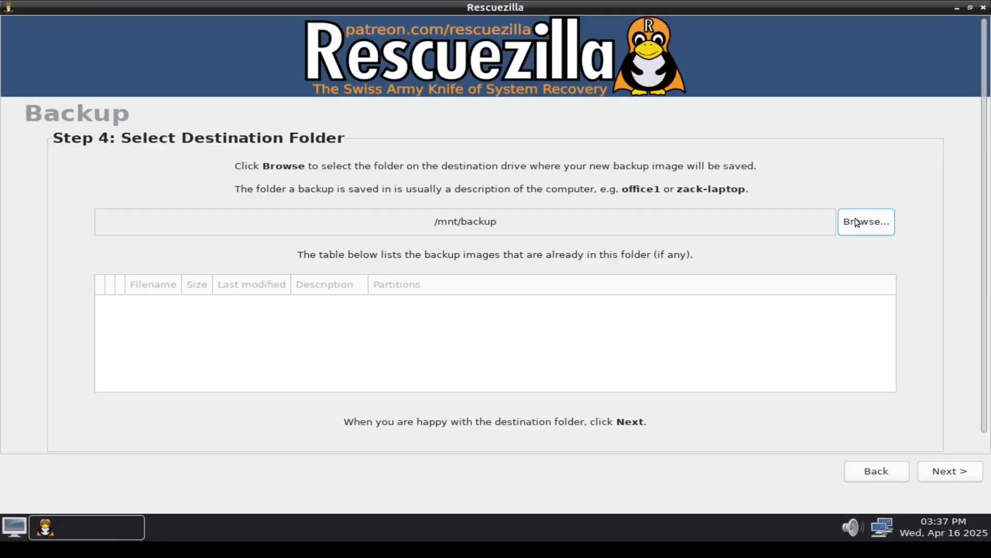
click(859, 221)
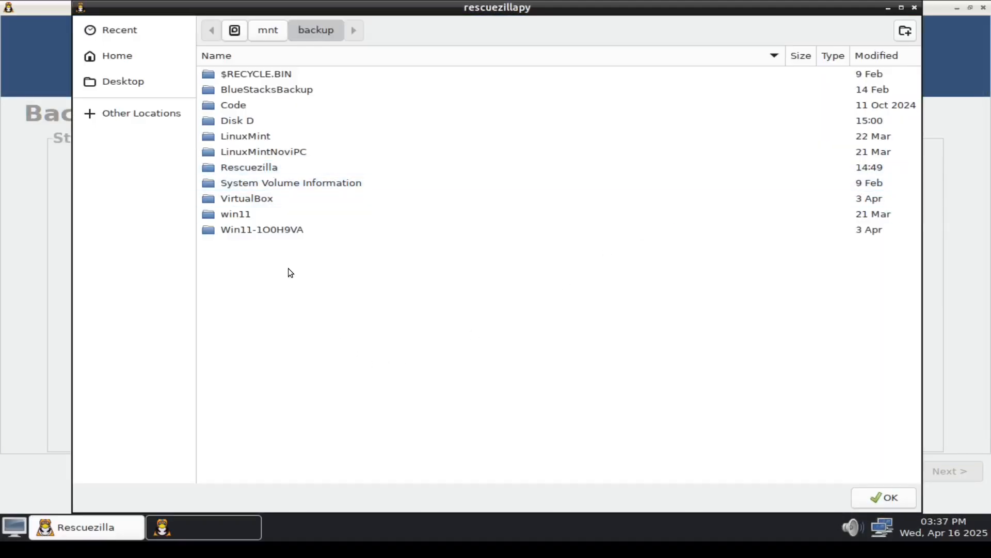
double_click(289, 167)
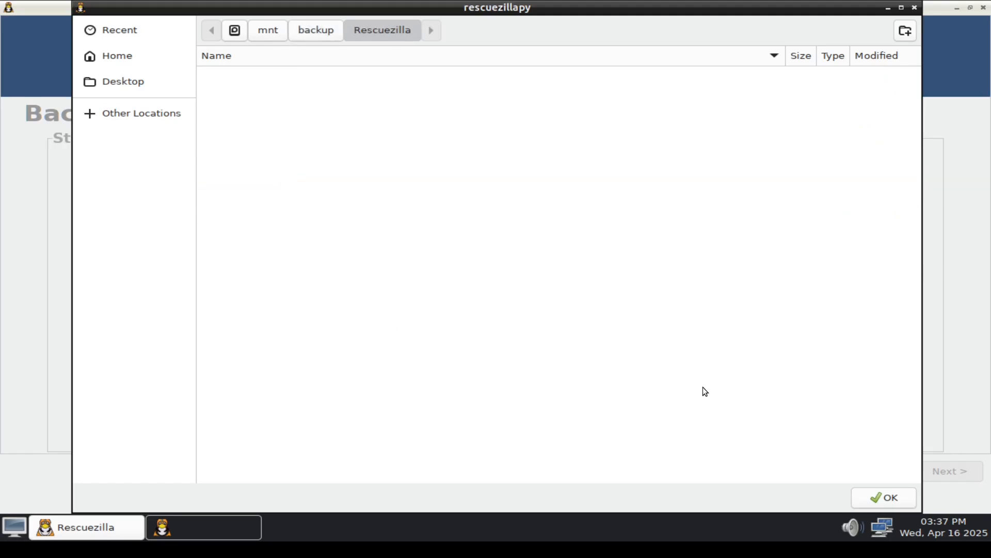
click(868, 497)
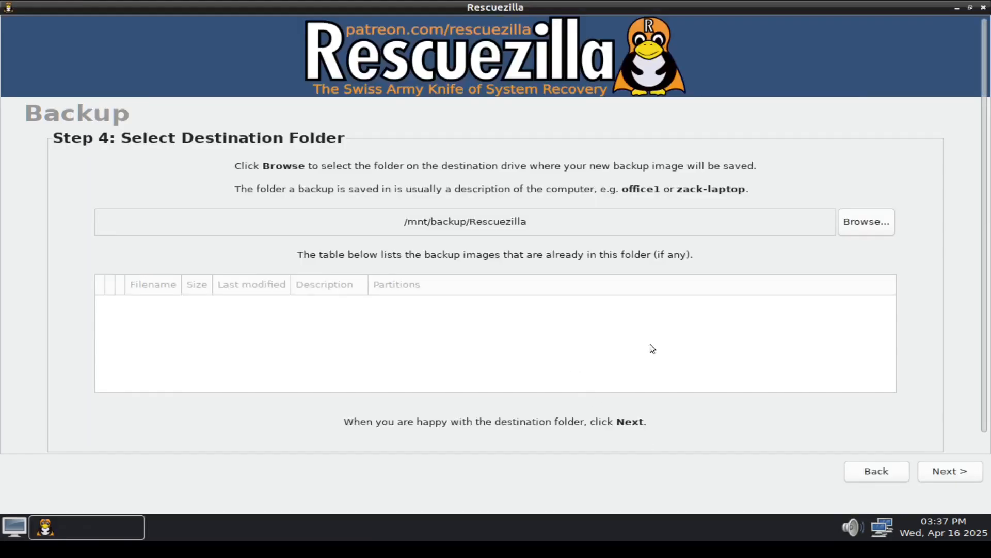
click(931, 471)
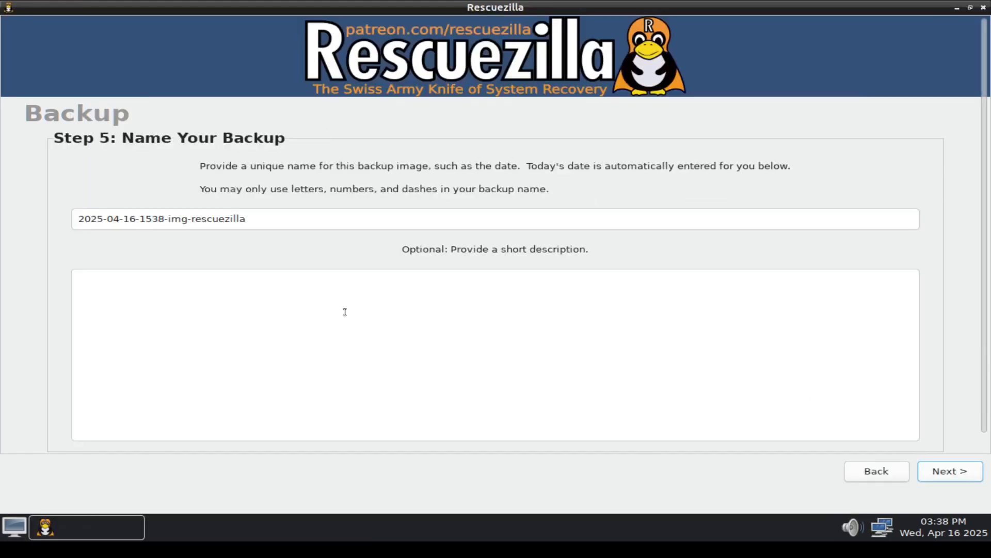
Name the backup 2025-04-16-Windows11-Rescuezilla and leave the description empty
click(269, 221)
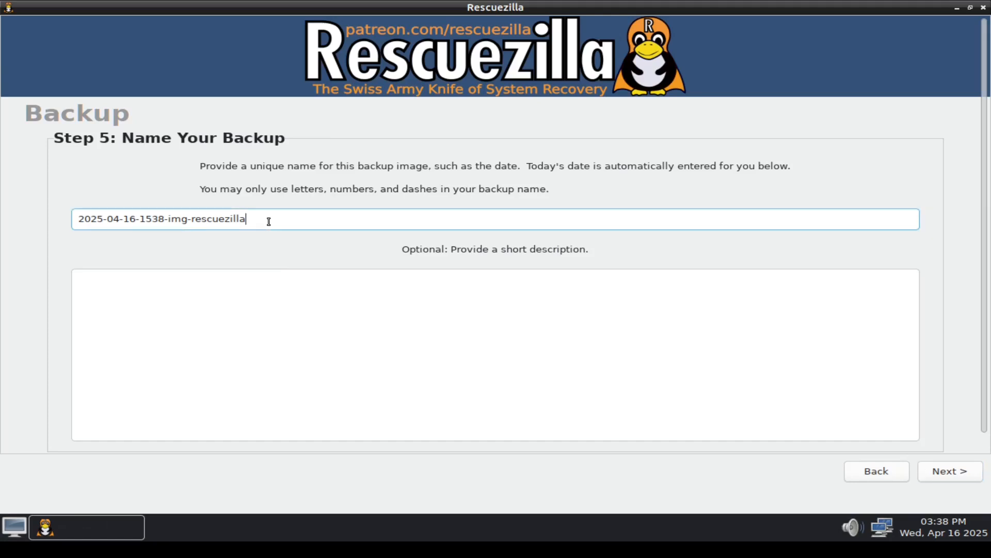
key(BackSpace)
key(BackSpace)
key(BackSpace)
key(BackSpace)
key(BackSpace)
key(BackSpace)
key(BackSpace)
key(BackSpace)
key(BackSpace)
key(BackSpace)
key(BackSpace)
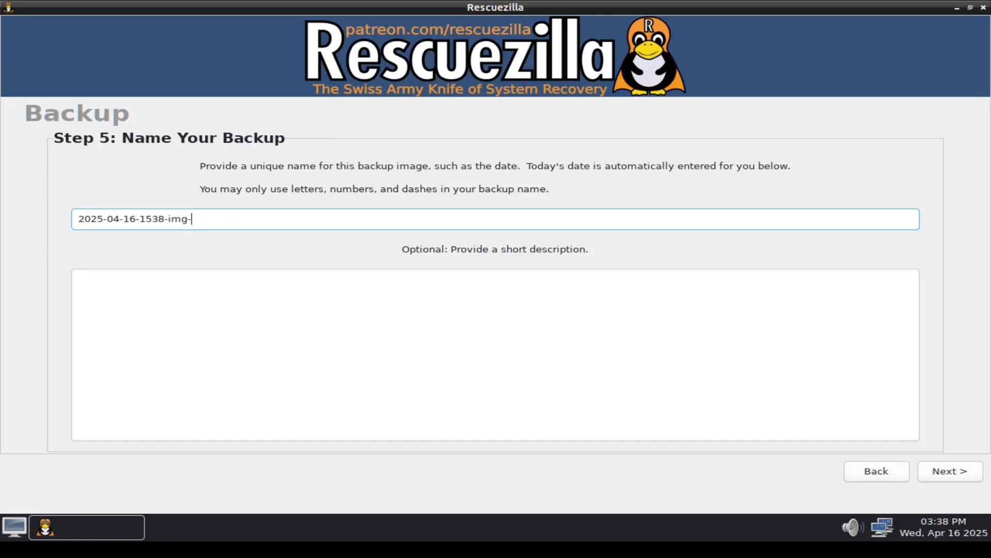
key(BackSpace)
key(BackSpace)
key(BackSpace)
key(BackSpace)
key(BackSpace)
key(BackSpace)
key(BackSpace)
key(BackSpace)
key(BackSpace)
text(Windows11-Resc)
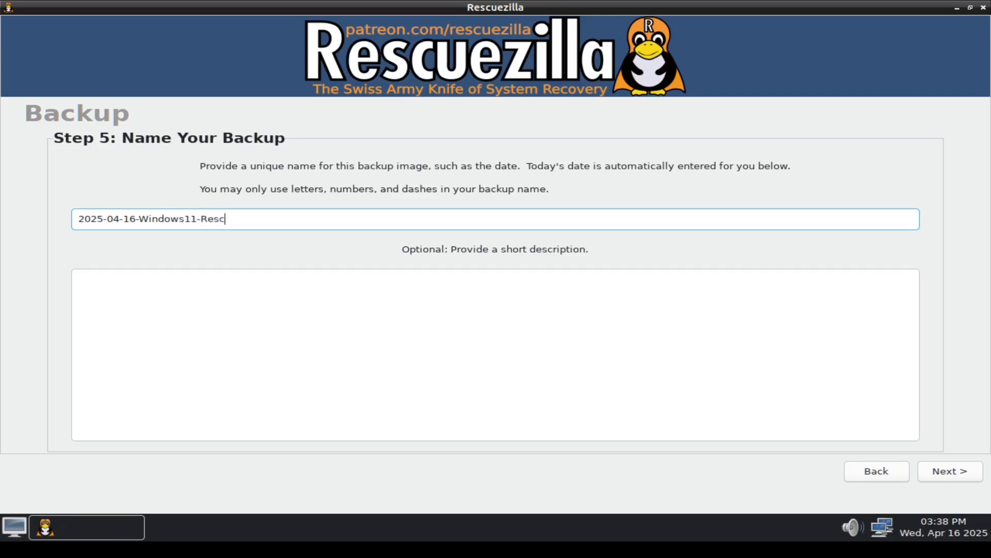
text(uezilla)
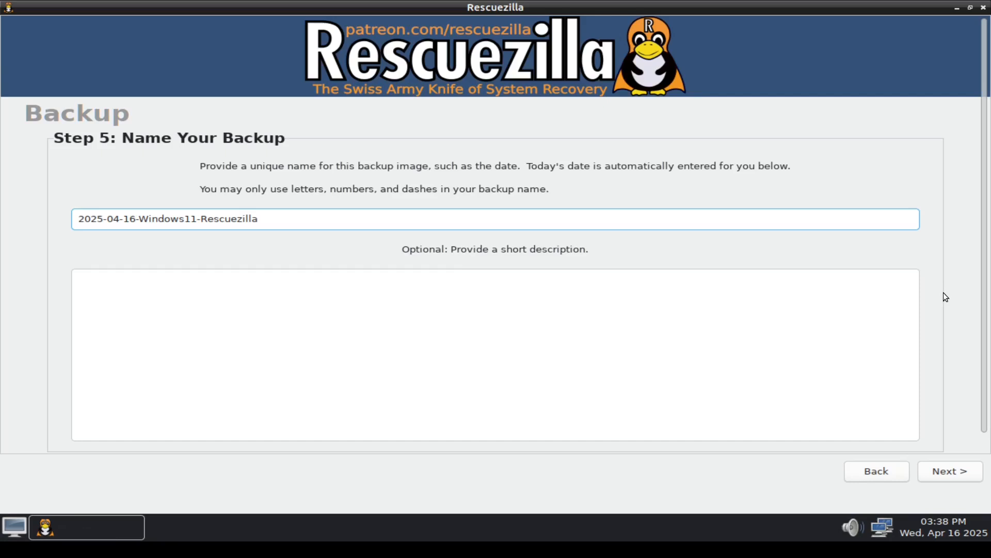
click(935, 474)
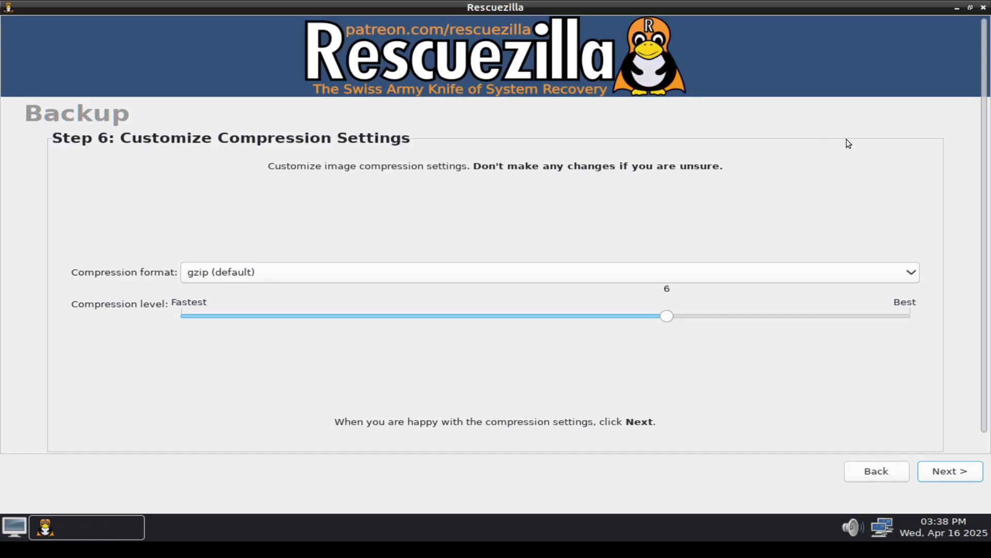
Run the backup with the default gzip compression at level 6 and return to the Welcome page
click(949, 476)
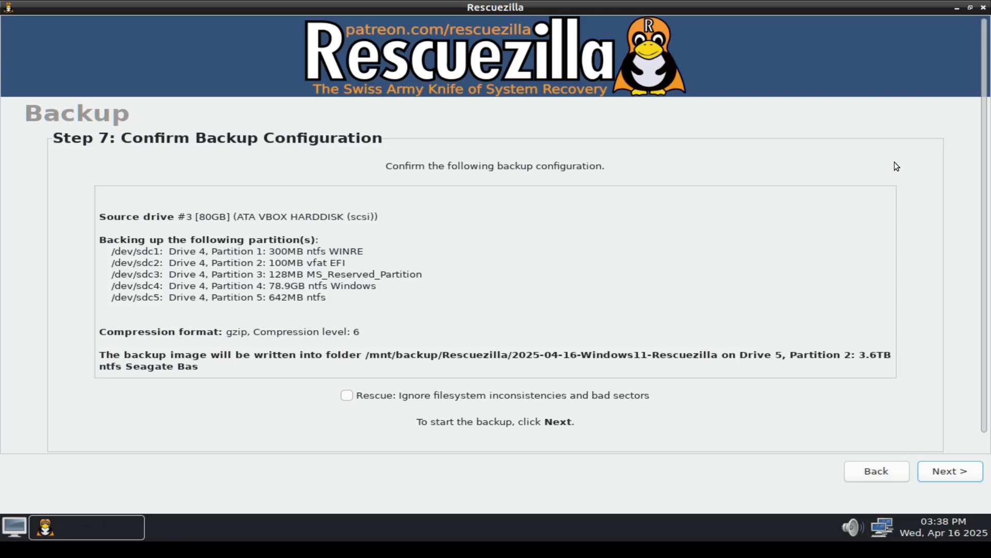
click(943, 472)
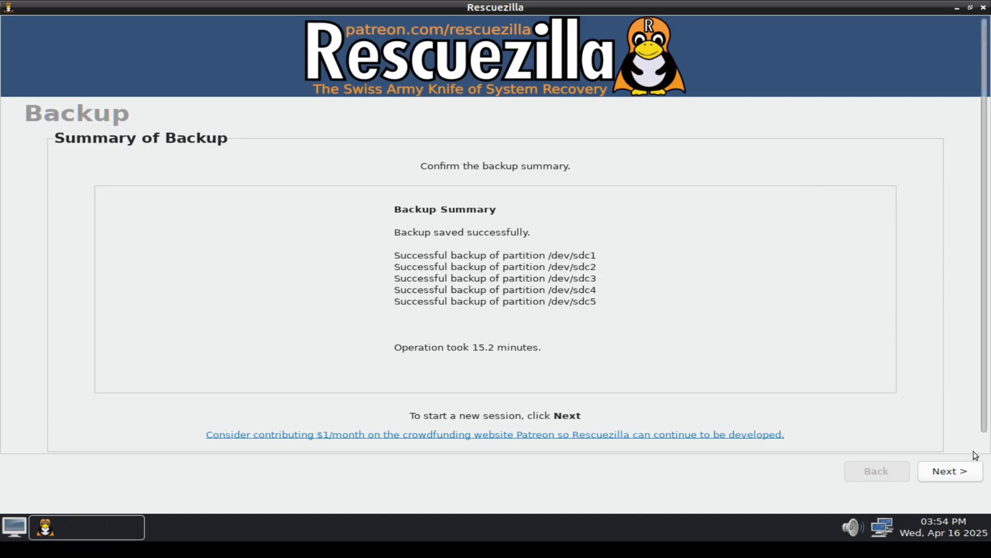
click(948, 473)
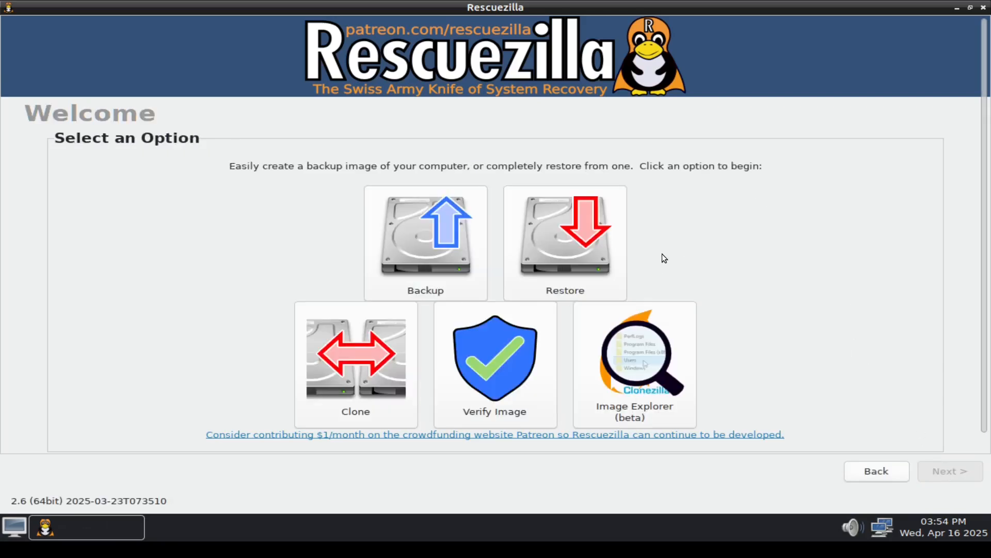
click(525, 382)
click(383, 374)
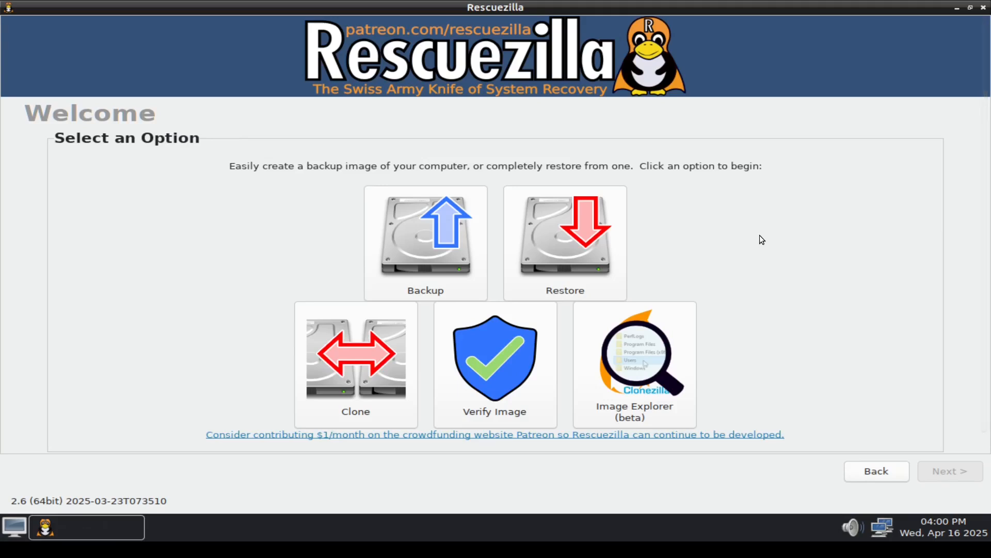
Start a Rescuezilla restore using the image in Rescuezilla/2025-04-16-Windows11-Rescuezilla on the 3.6TB ntfs Seagate Bas partition
click(602, 233)
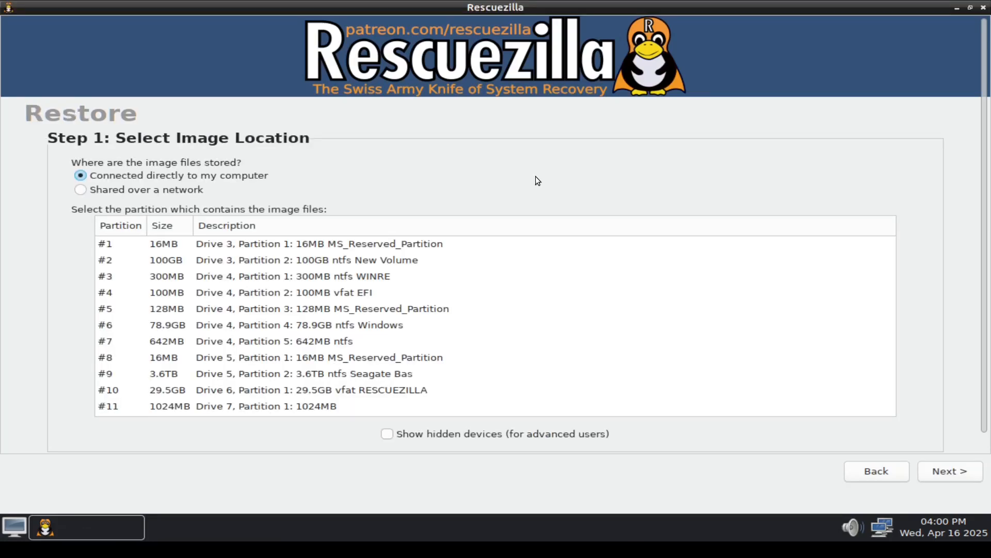
click(479, 372)
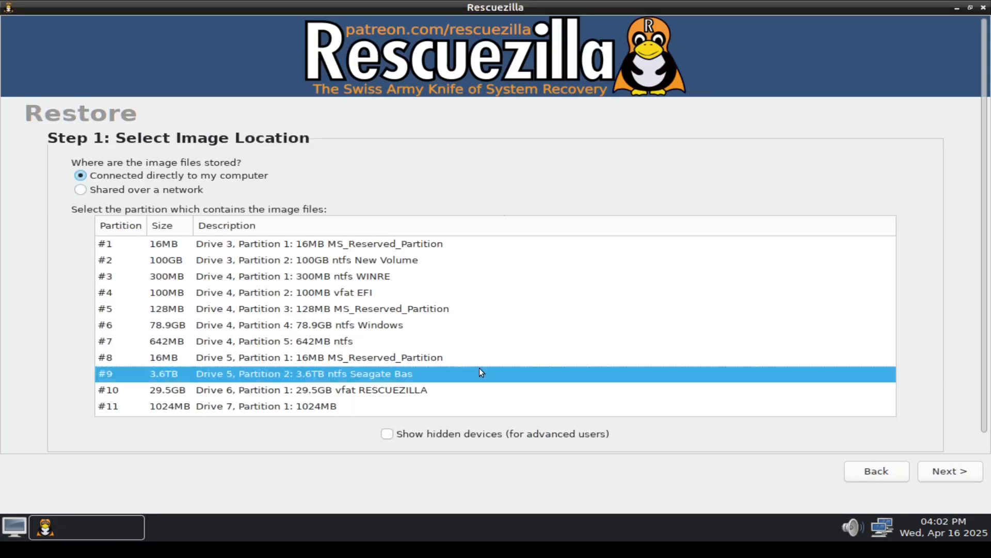
double_click(533, 373)
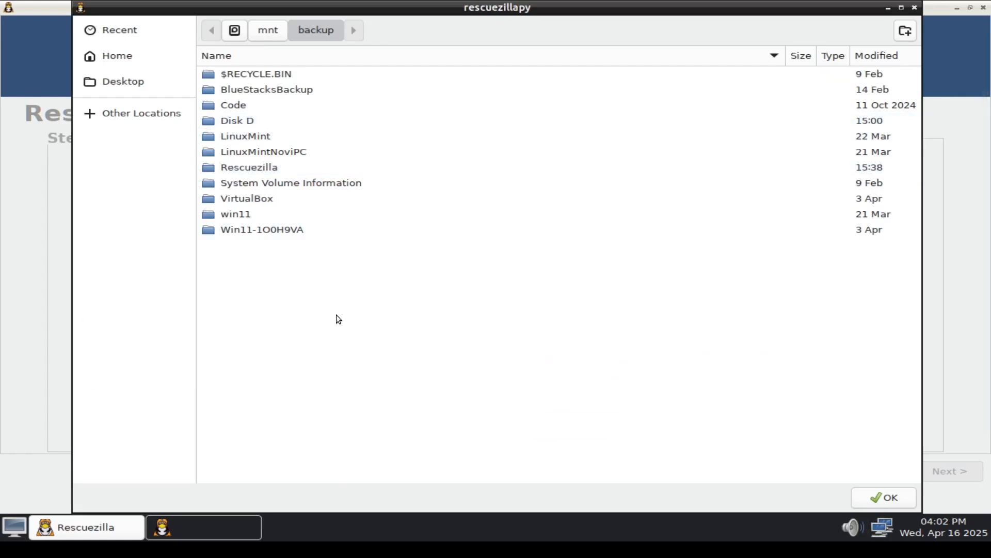
double_click(253, 170)
double_click(311, 79)
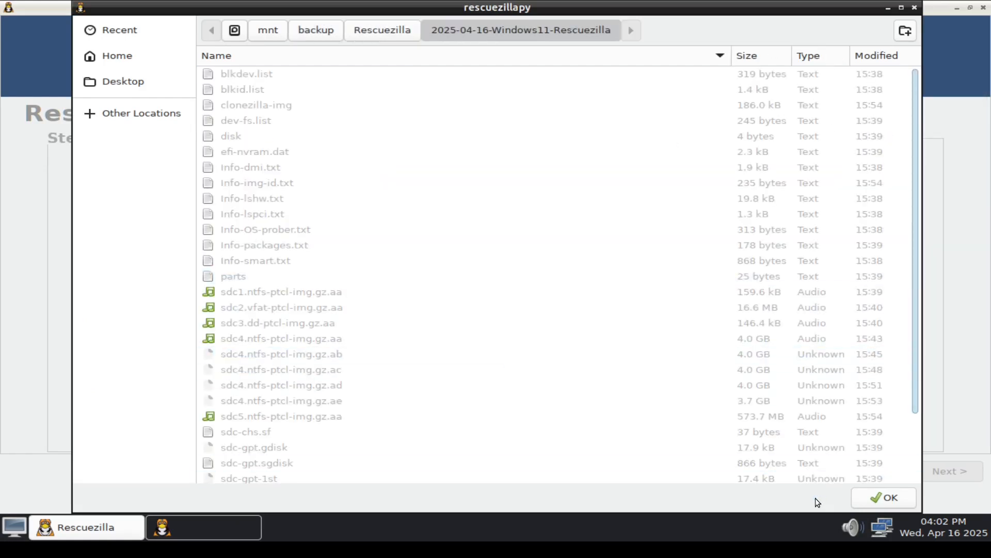
click(884, 497)
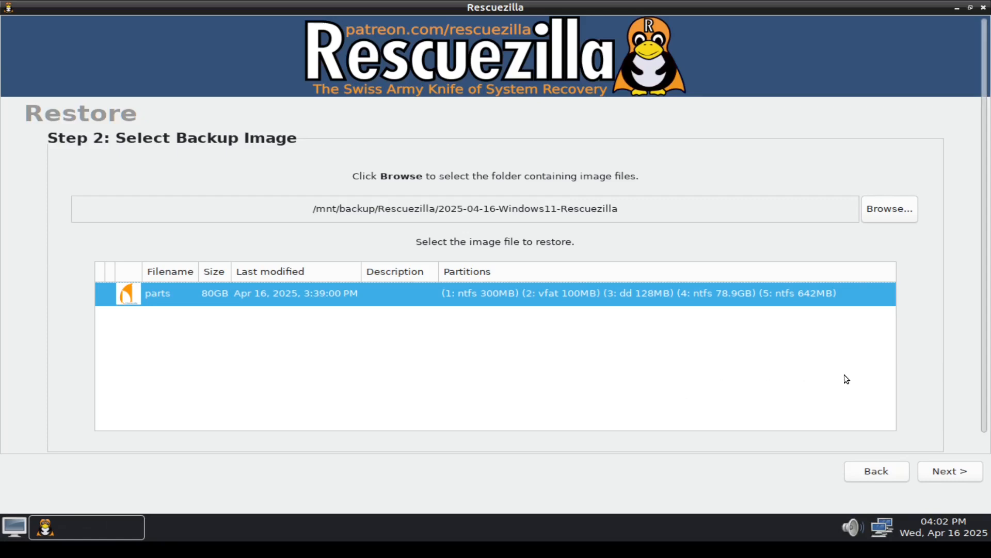
click(947, 471)
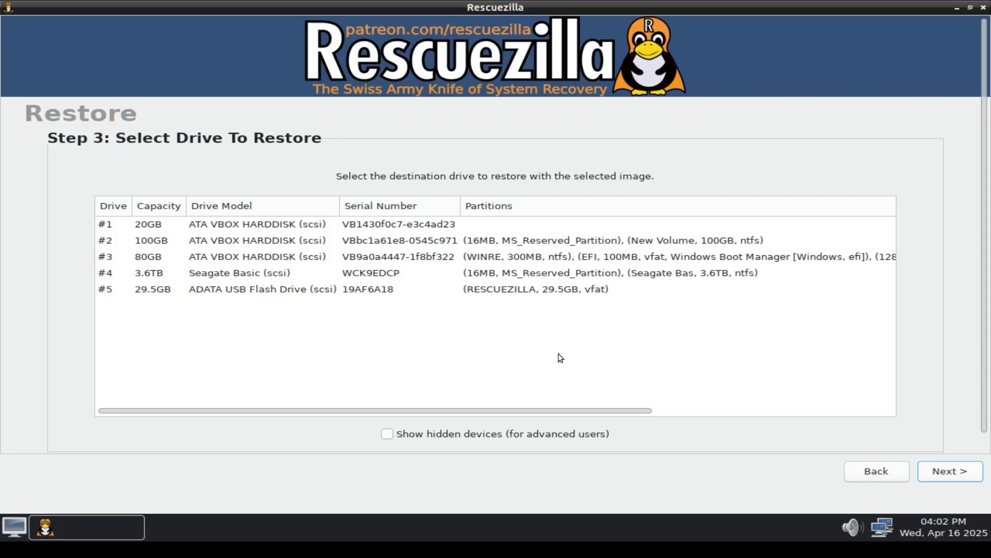
Restore all partitions of the image to the 100GB drive #2, overwriting its partition table and leaving the Rescue option off
click(630, 241)
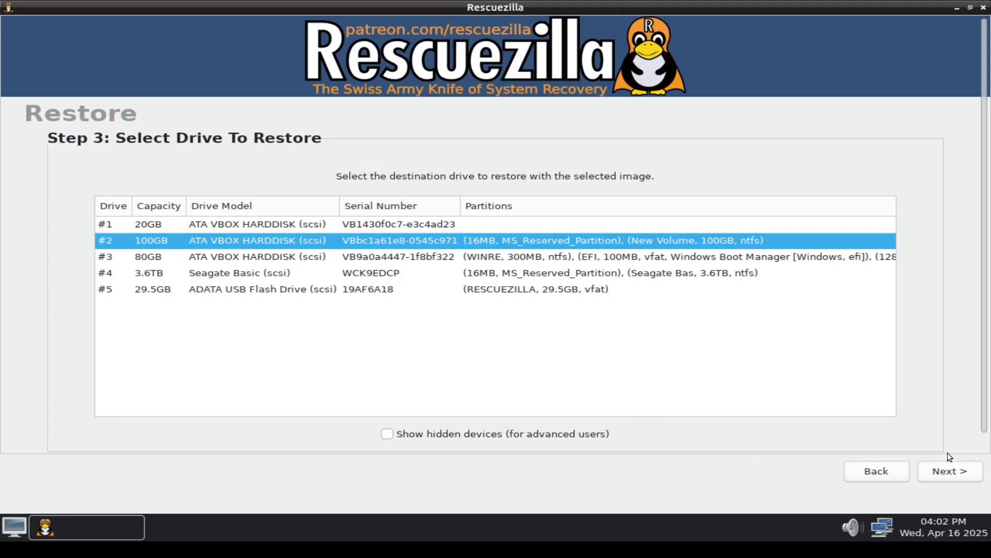
click(944, 469)
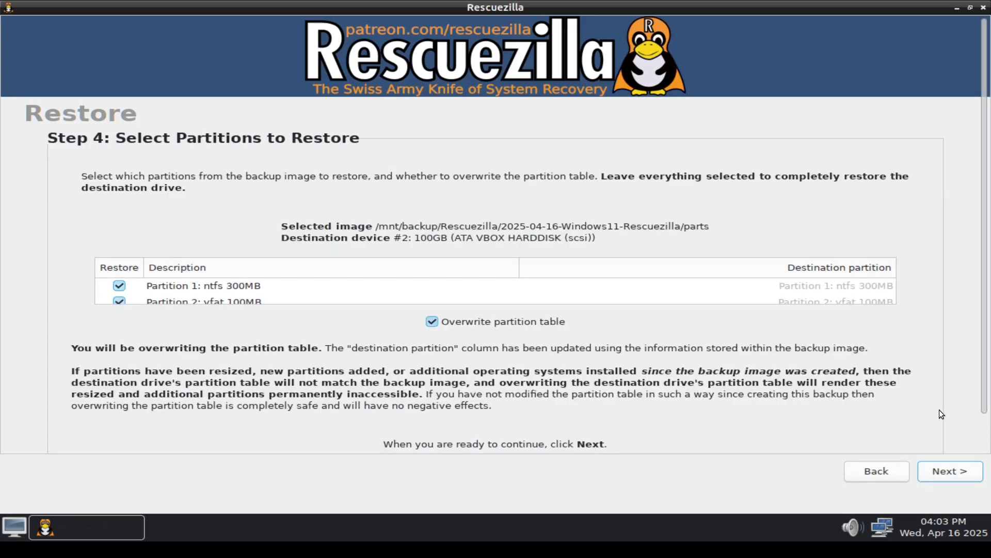
click(934, 476)
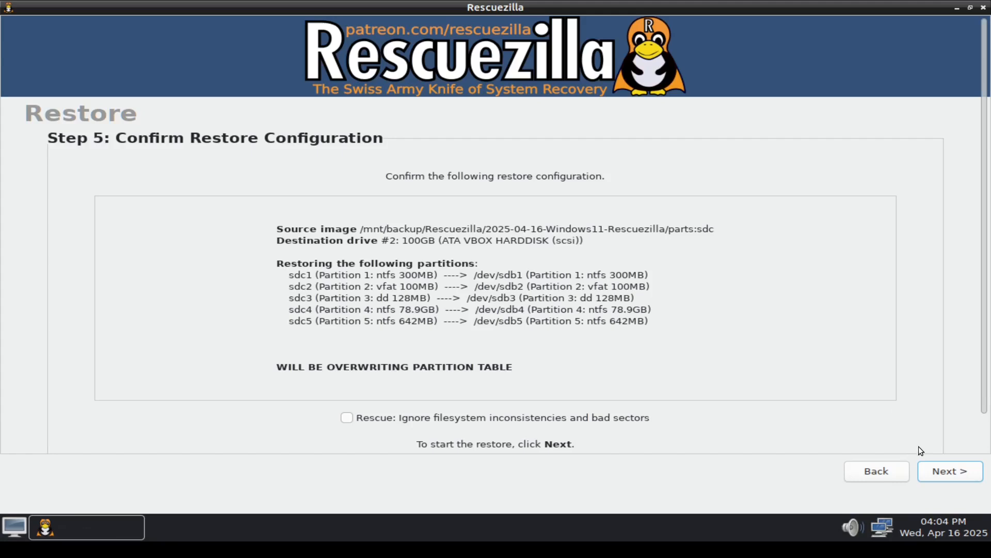
click(950, 471)
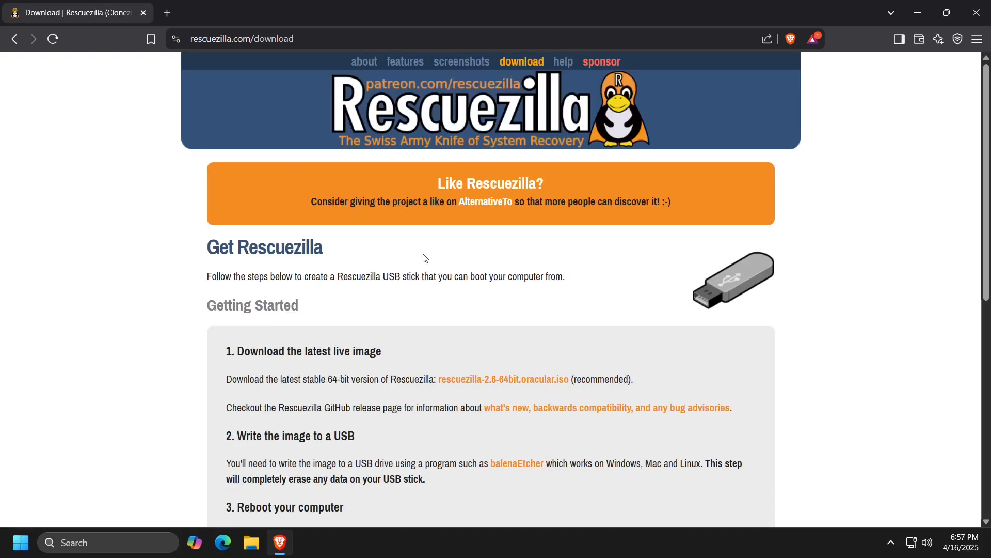
Check the restored Windows system by closing the browser and viewing the desktop's Rescuezilla text file and the Recycle Bin
click(976, 12)
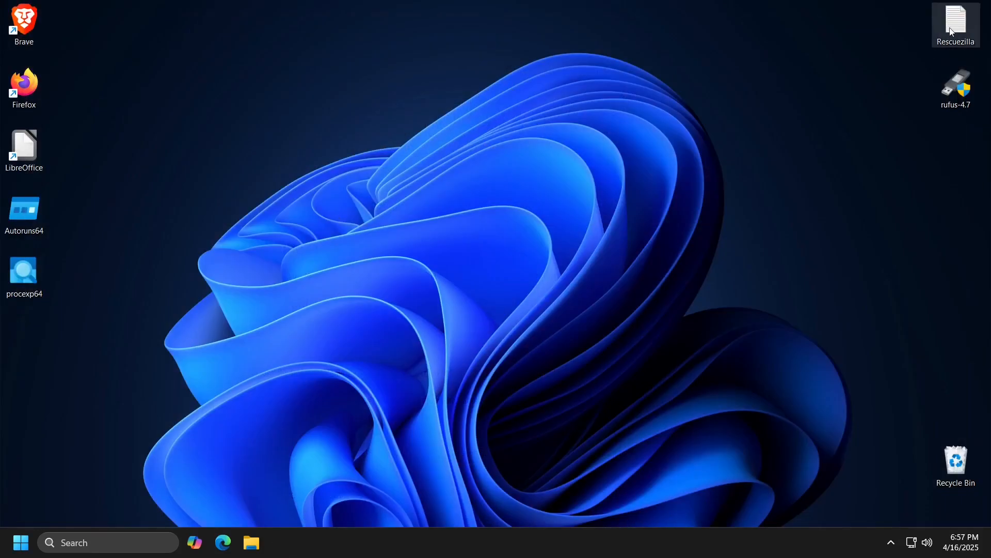
double_click(953, 32)
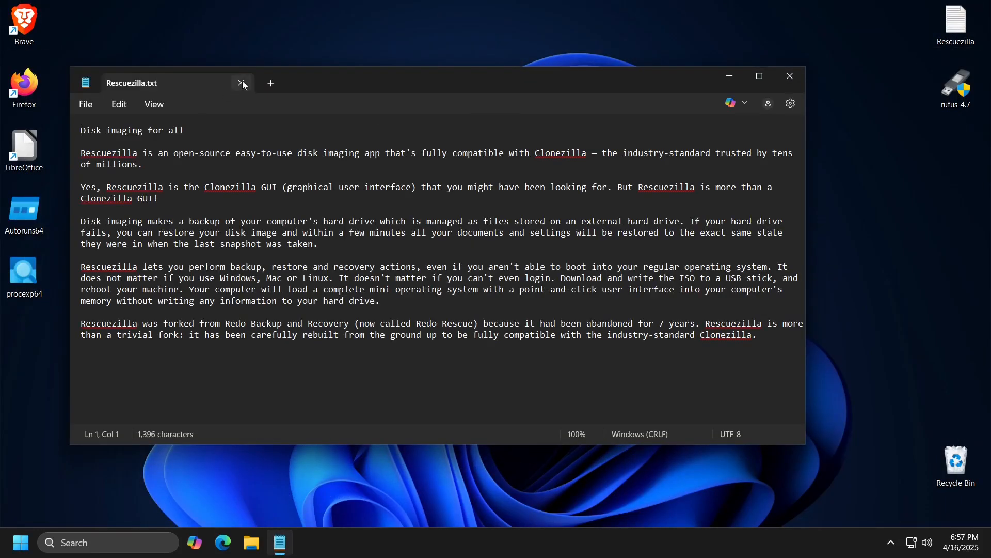
click(243, 80)
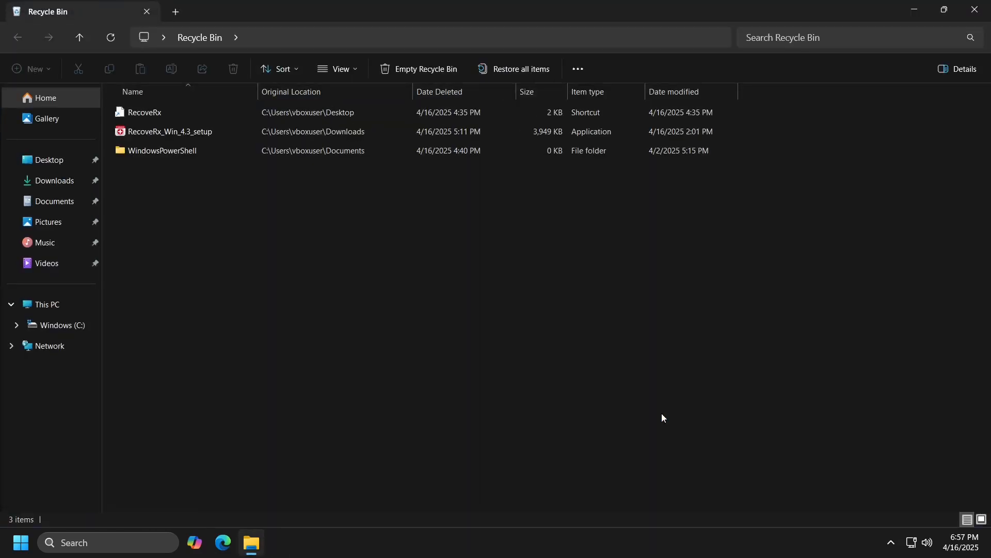
click(975, 10)
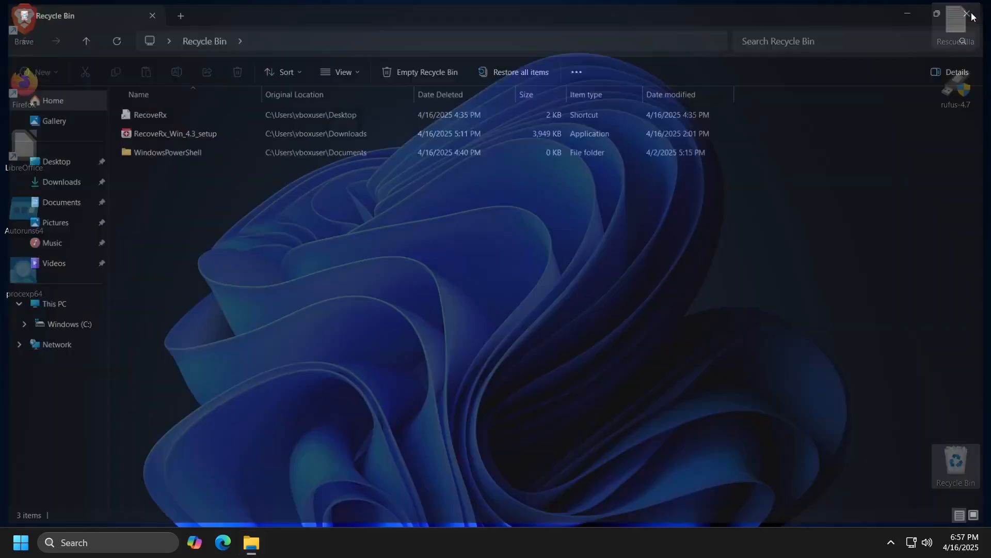